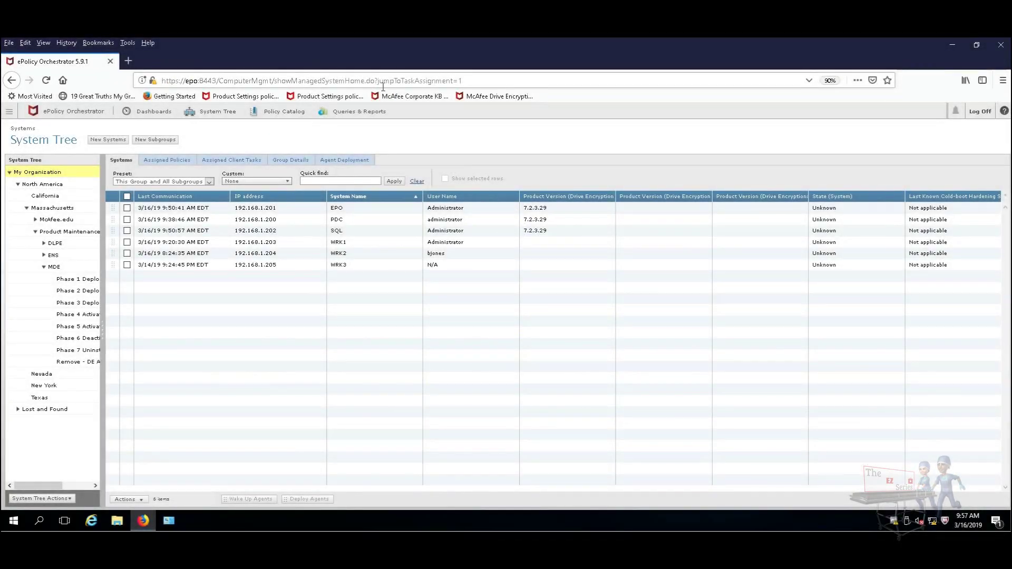
Widen the System Tree pane so the full MDE phase group names are readable.
drag(106, 198, 184, 255)
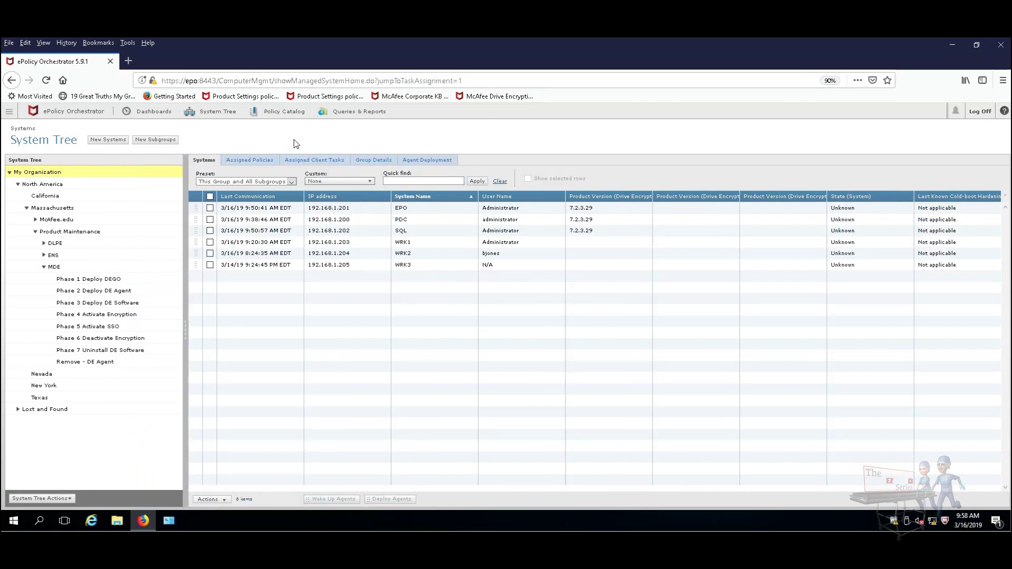
Go to Software > Master Repository and scroll through the 39 packages, including the Drive Encryption 7.2.8 installers.
click(8, 111)
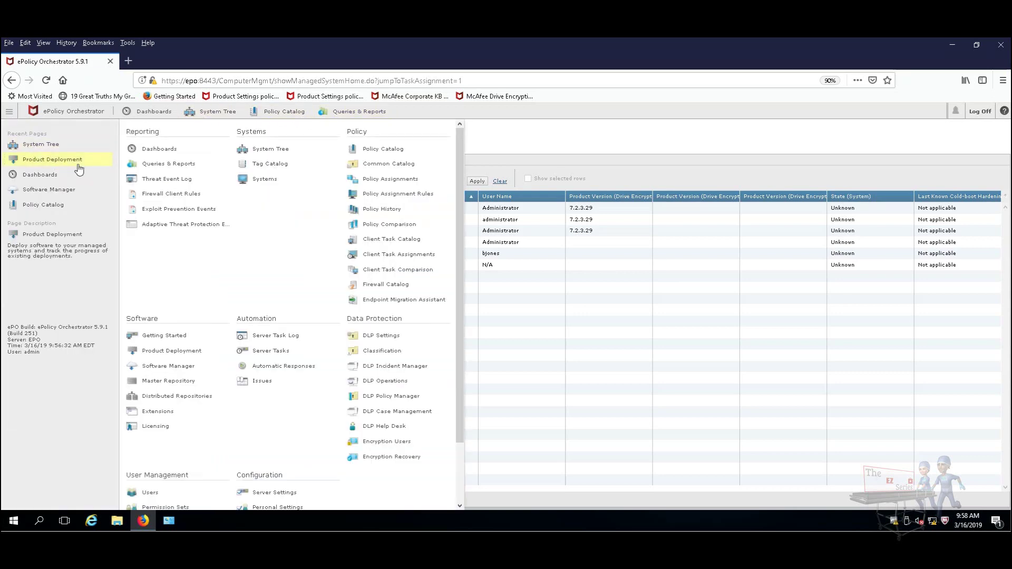
click(174, 387)
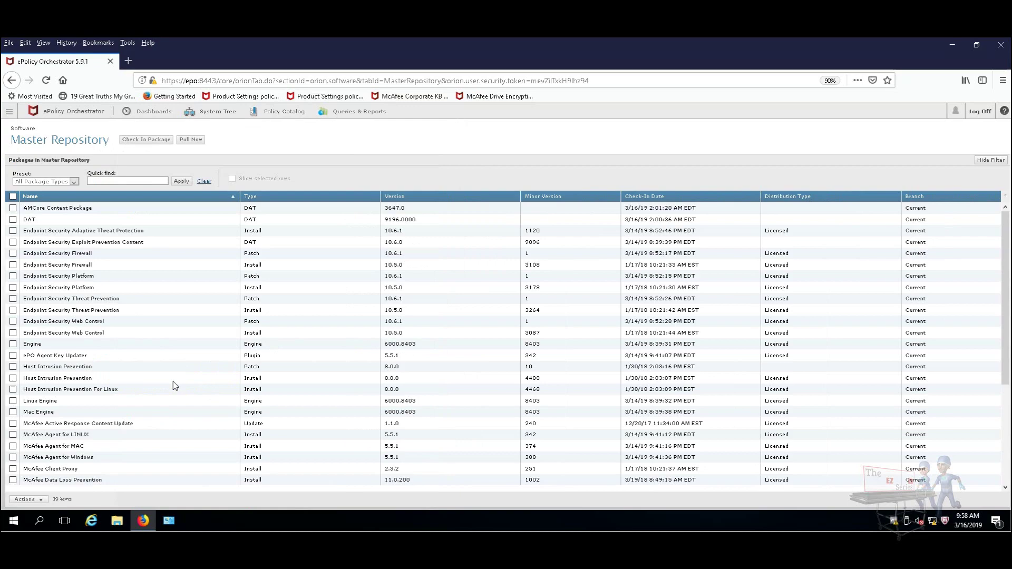
scroll(284, 366, down, 1)
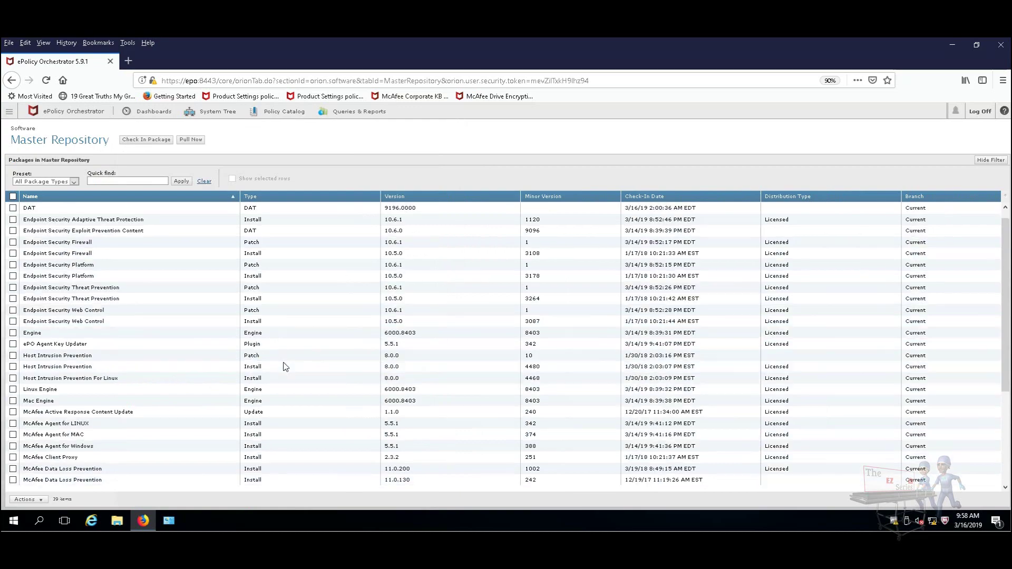
scroll(283, 366, down, 4)
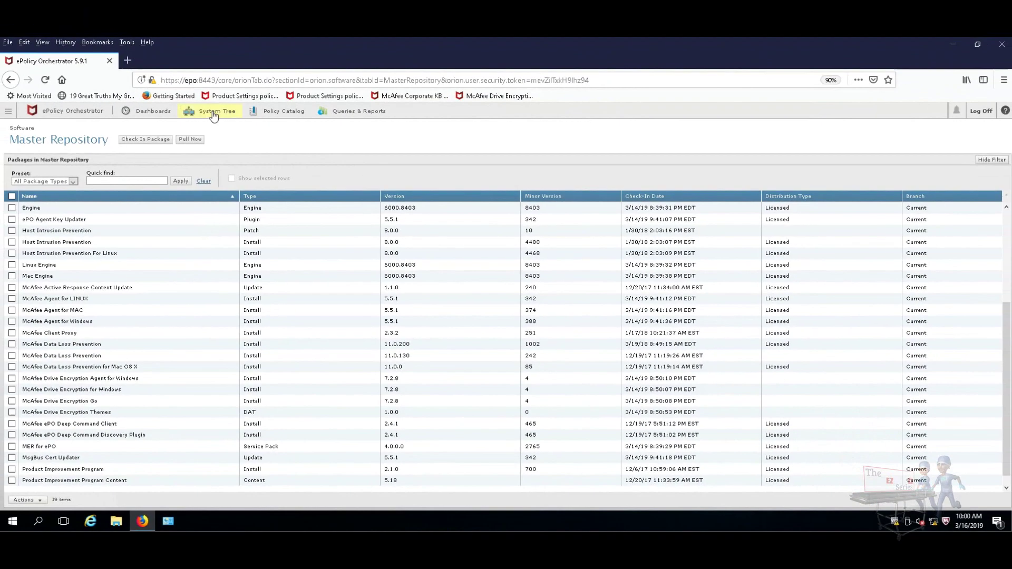
Return to the System Tree, widen the tree, and show the Phase 1 Deploy DEGO group holding WRK1.
click(212, 113)
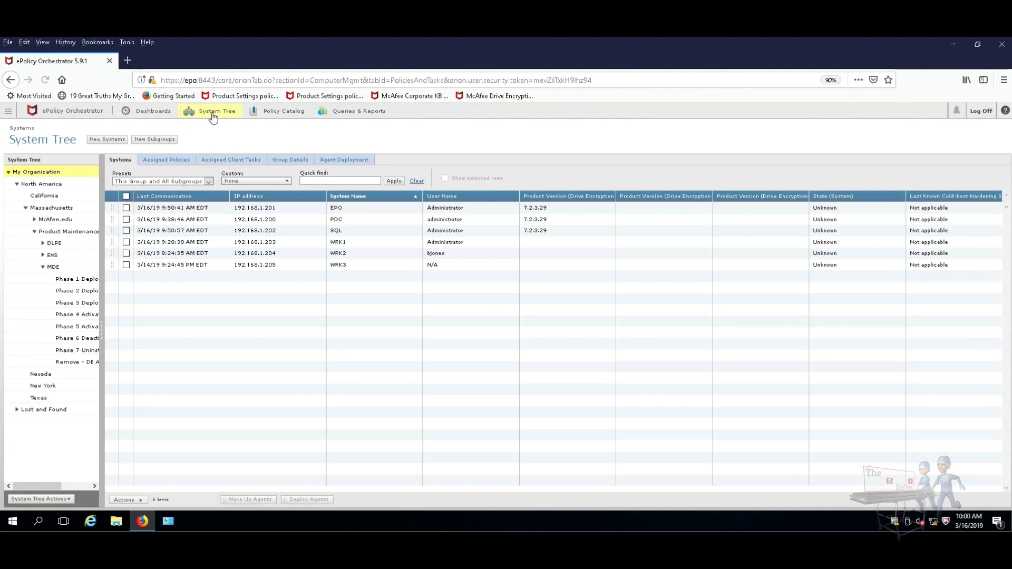
drag(117, 217, 196, 375)
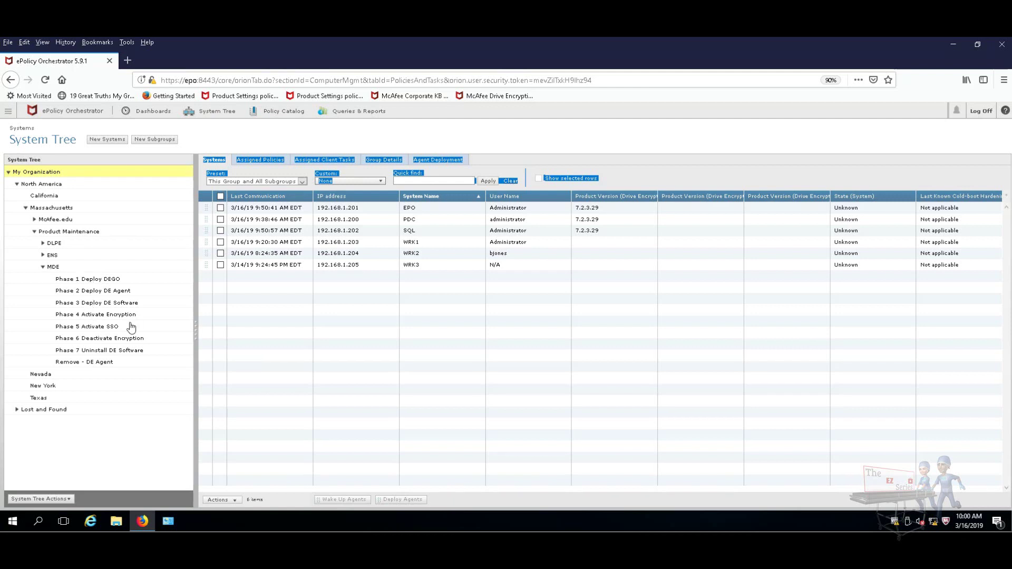
click(480, 132)
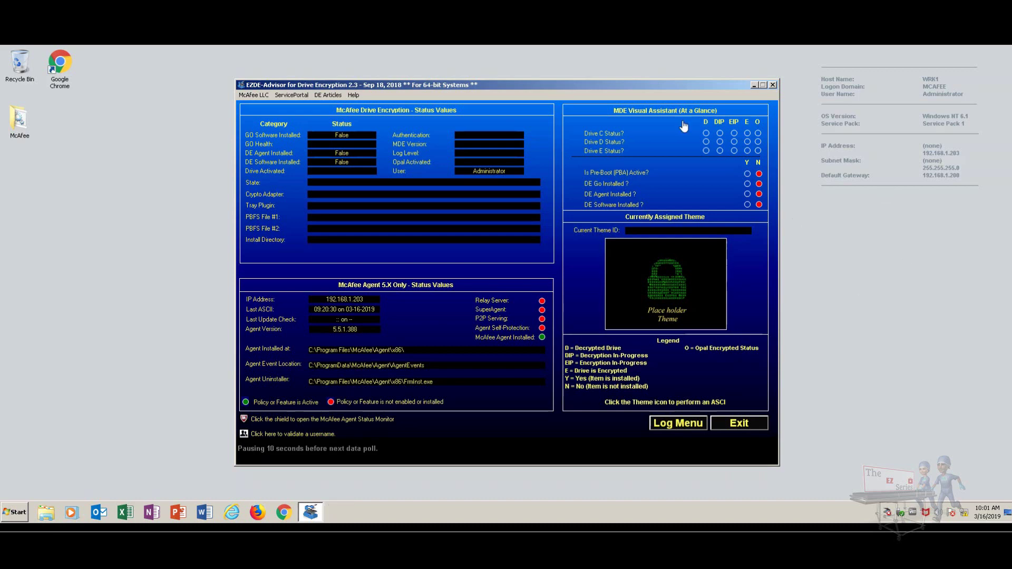
Place the Agent Status Monitor beside EZDE-Advisor and run an ASCI so Drive Encryption Go deploys.
drag(668, 88, 526, 90)
right_click(926, 513)
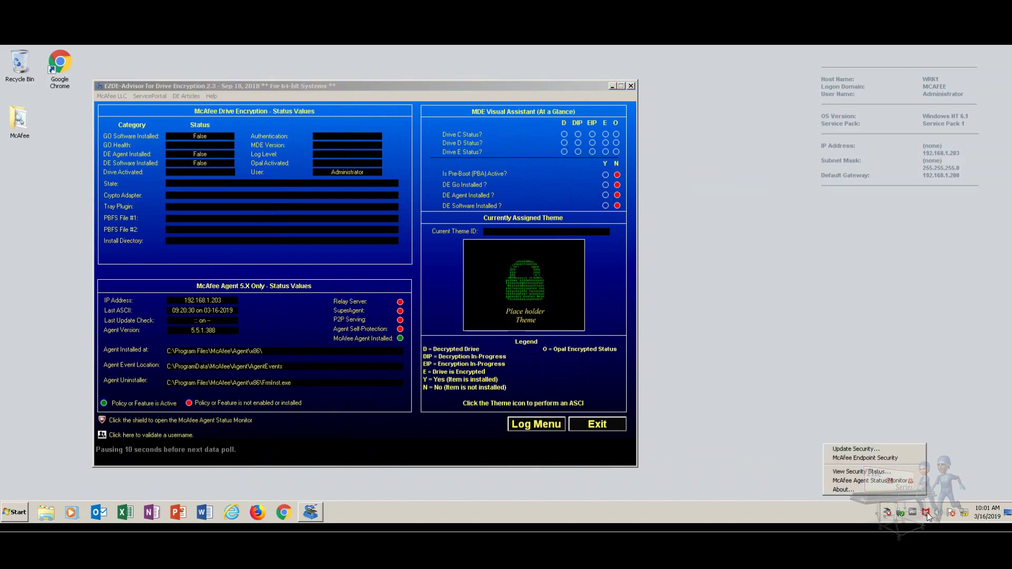
click(898, 481)
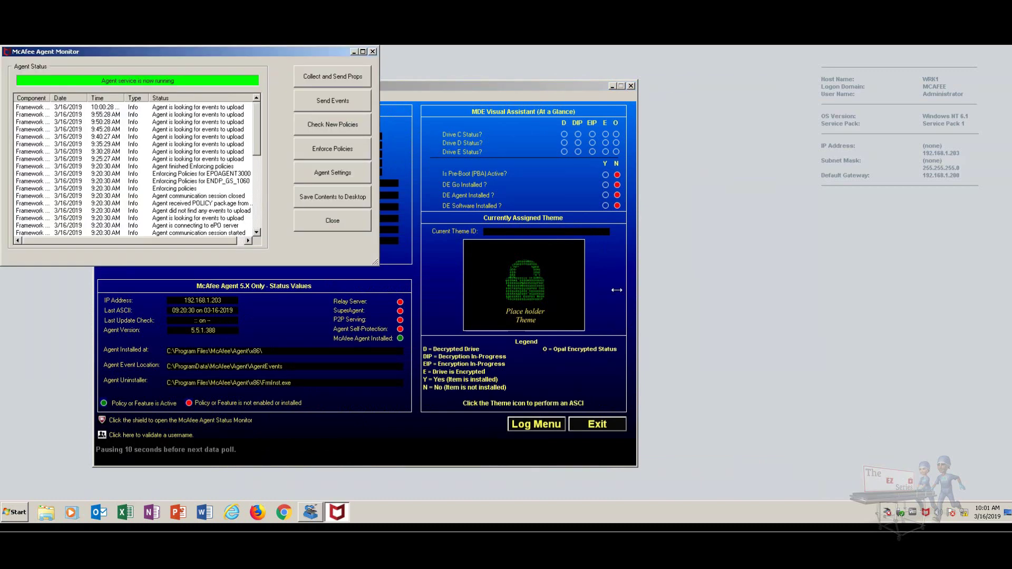
drag(271, 51, 905, 115)
drag(574, 83, 506, 81)
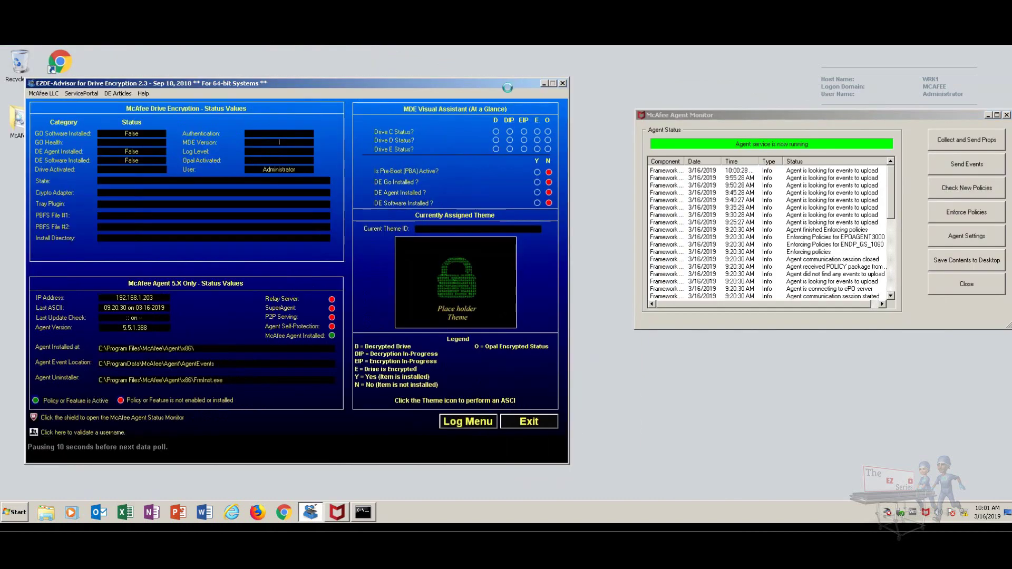
drag(727, 114, 670, 87)
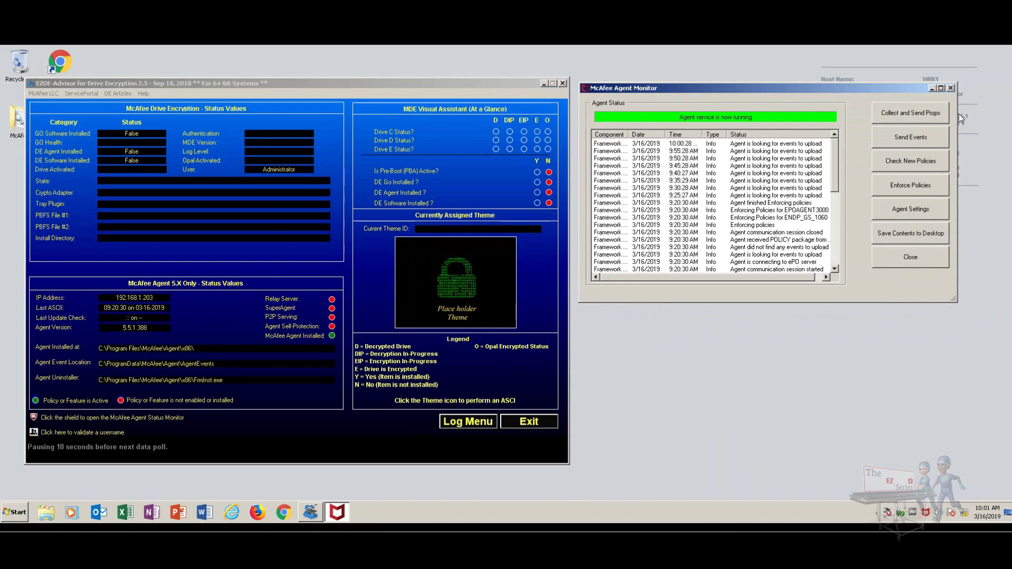
drag(958, 114, 1007, 114)
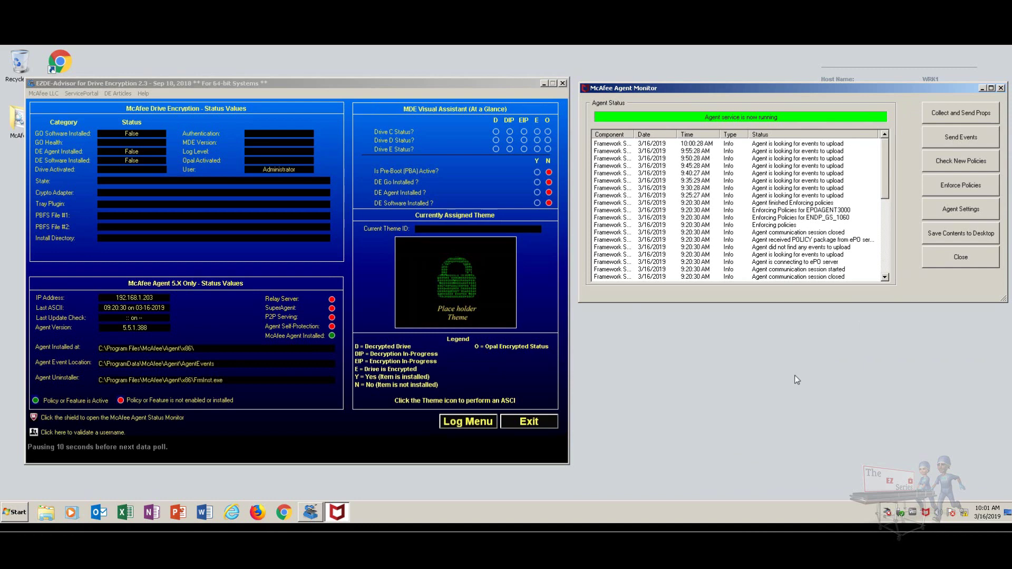
click(458, 287)
click(279, 141)
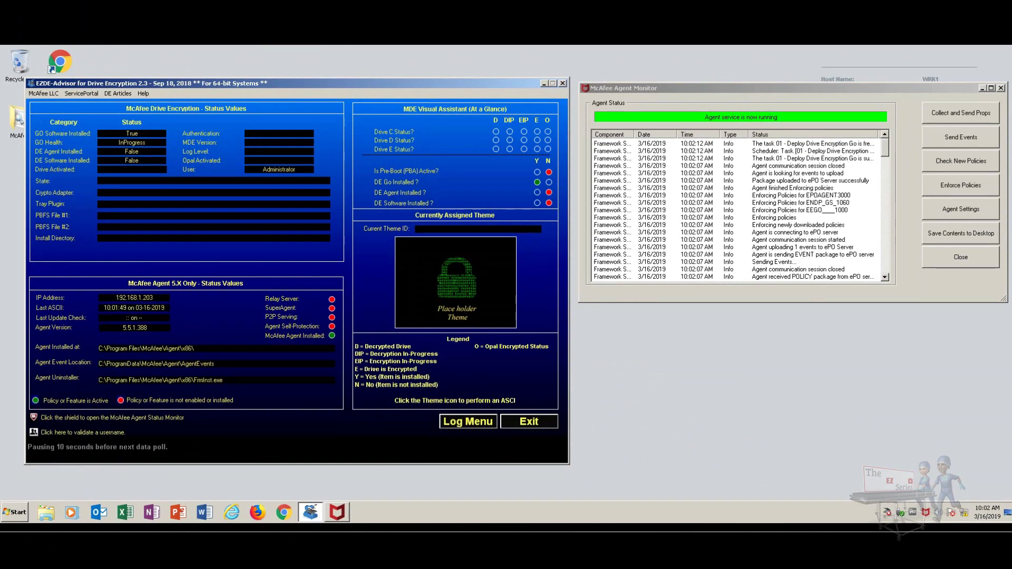
Close the Agent Monitor and move WRK1 from Phase 1 Deploy DEGO into Phase 2 Deploy DE Agent.
click(1001, 88)
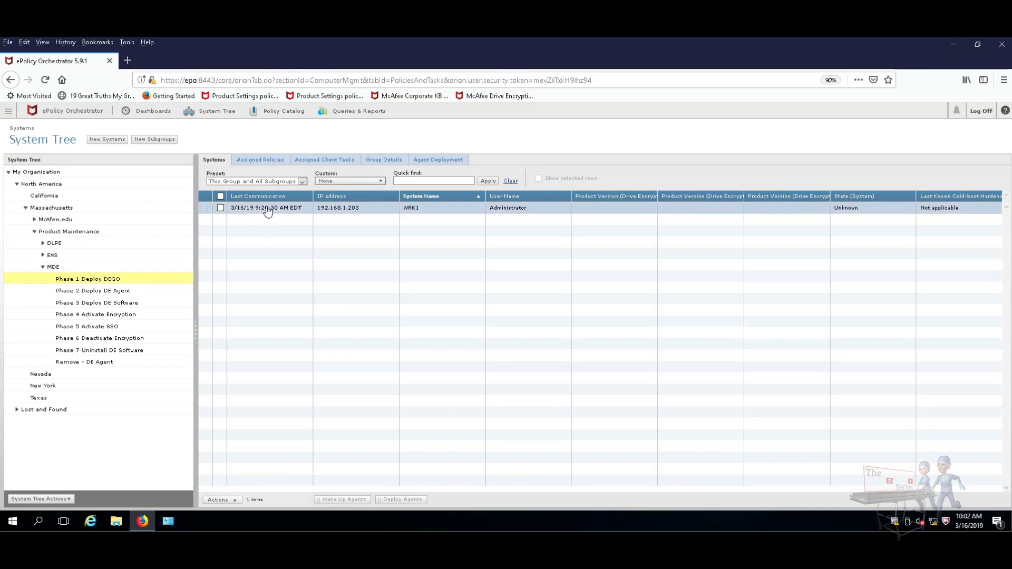
drag(267, 210, 104, 294)
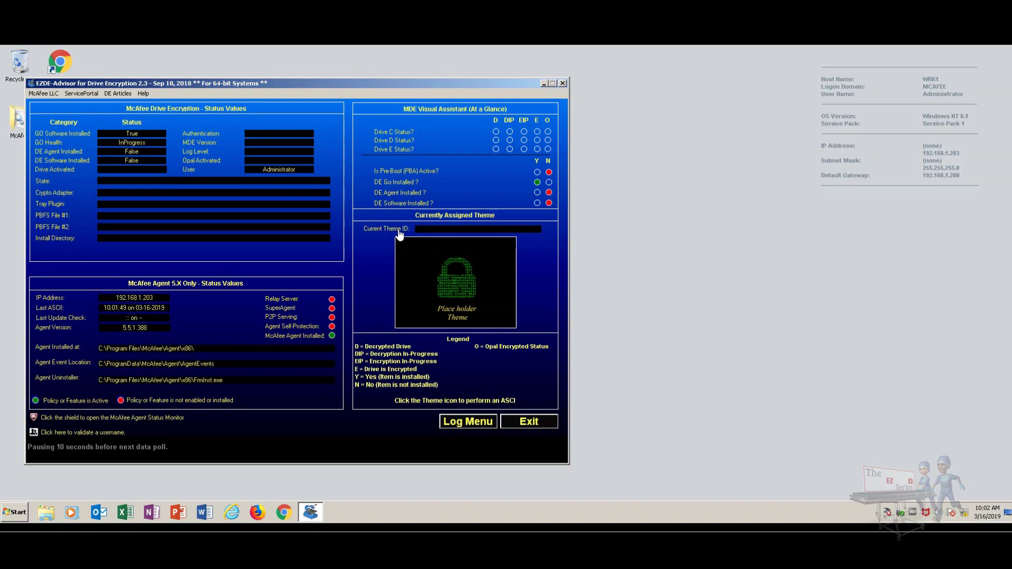
Run agent check-ins until DE Agent Installed reads True, then inspect the Tray Plugin path.
click(458, 287)
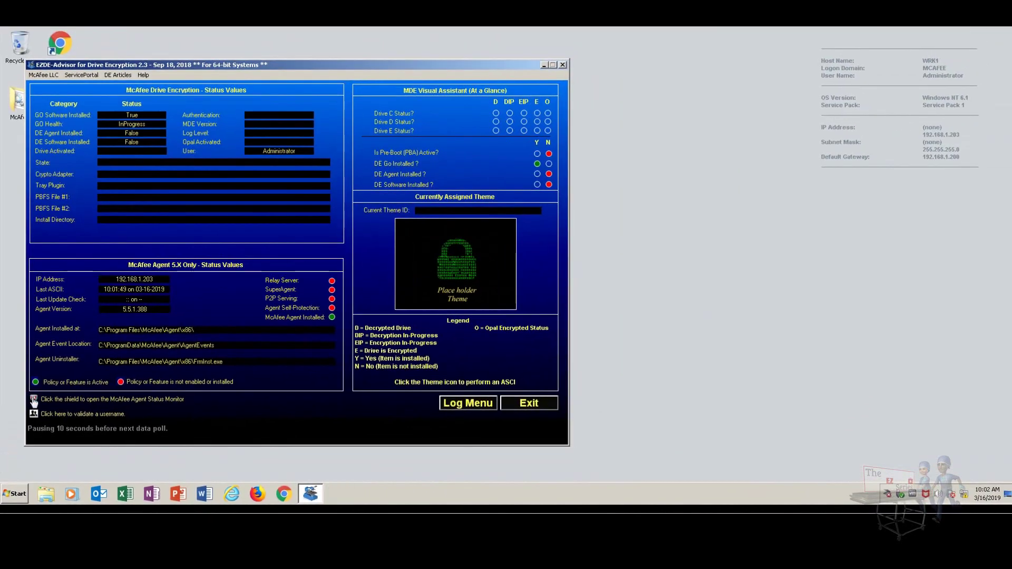
click(33, 400)
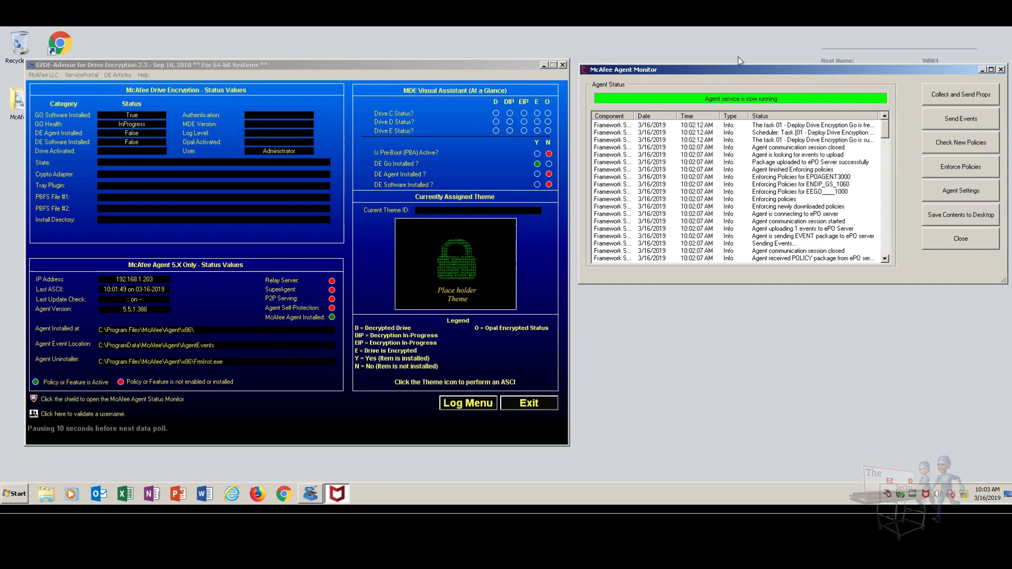
click(455, 255)
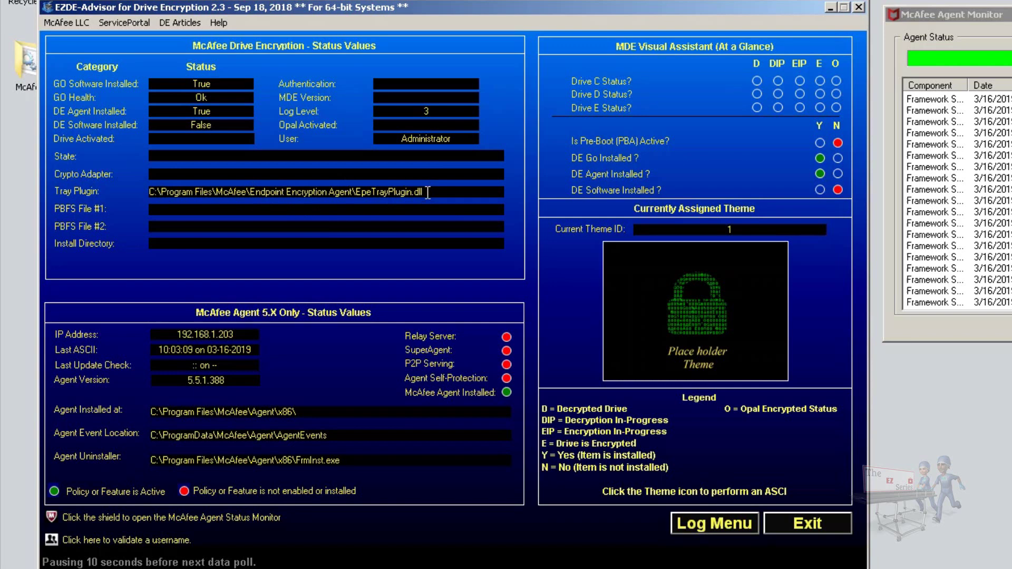
click(151, 191)
click(375, 192)
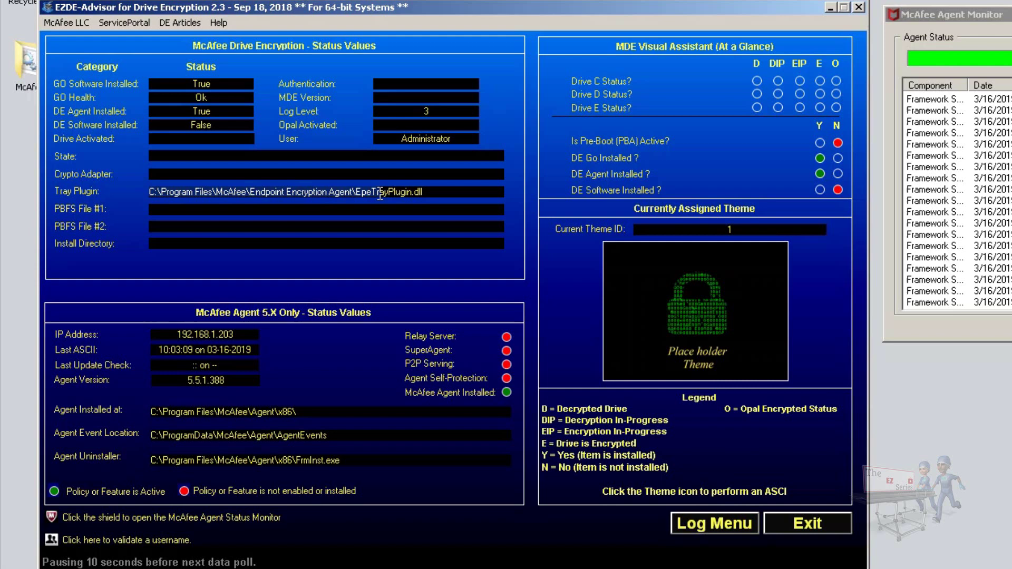
Drag WRK1 from Phase 2 Deploy DE Agent into Phase 3 Deploy DE Software and verify it appears there.
click(471, 195)
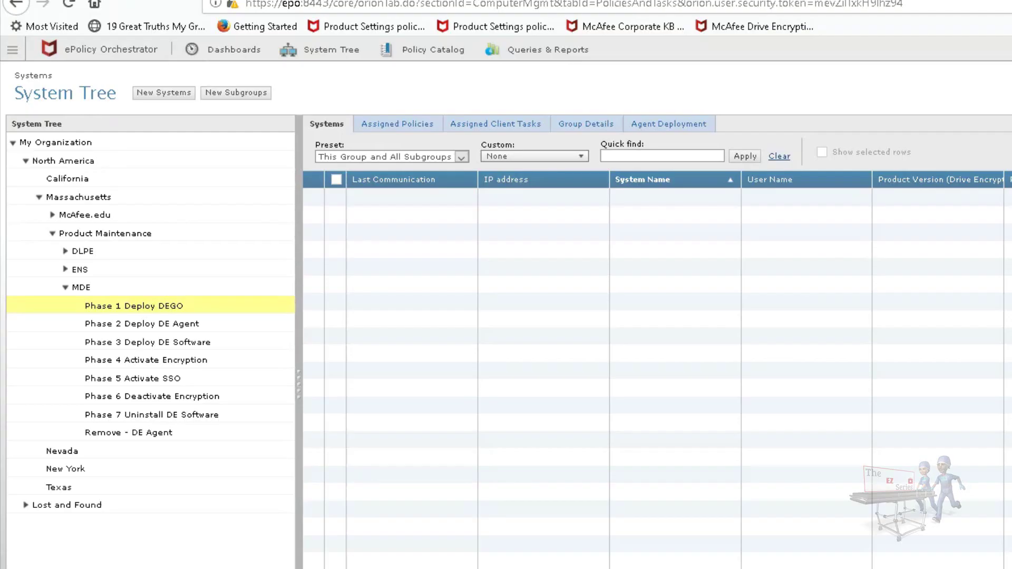
click(195, 325)
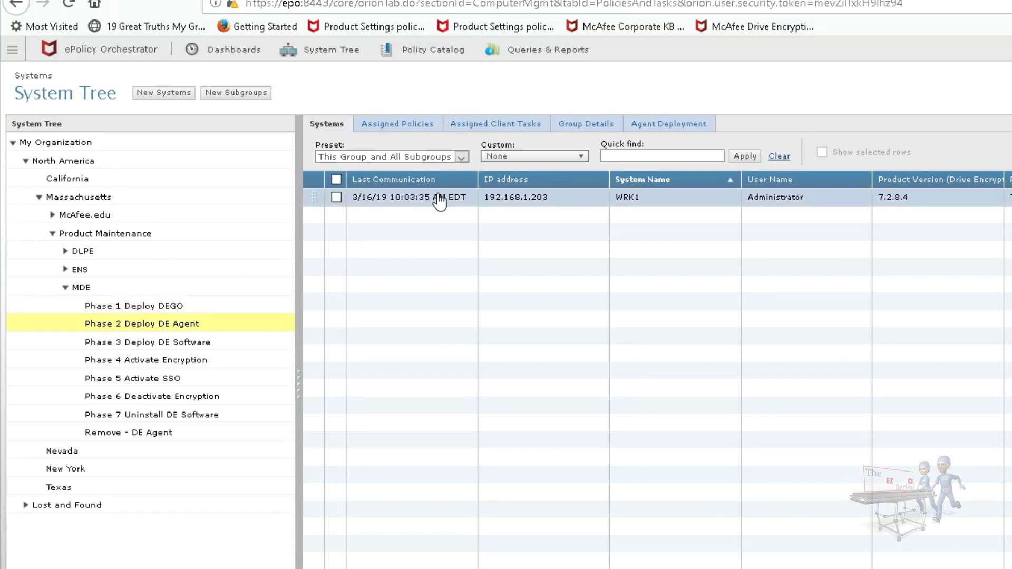
drag(440, 202, 181, 347)
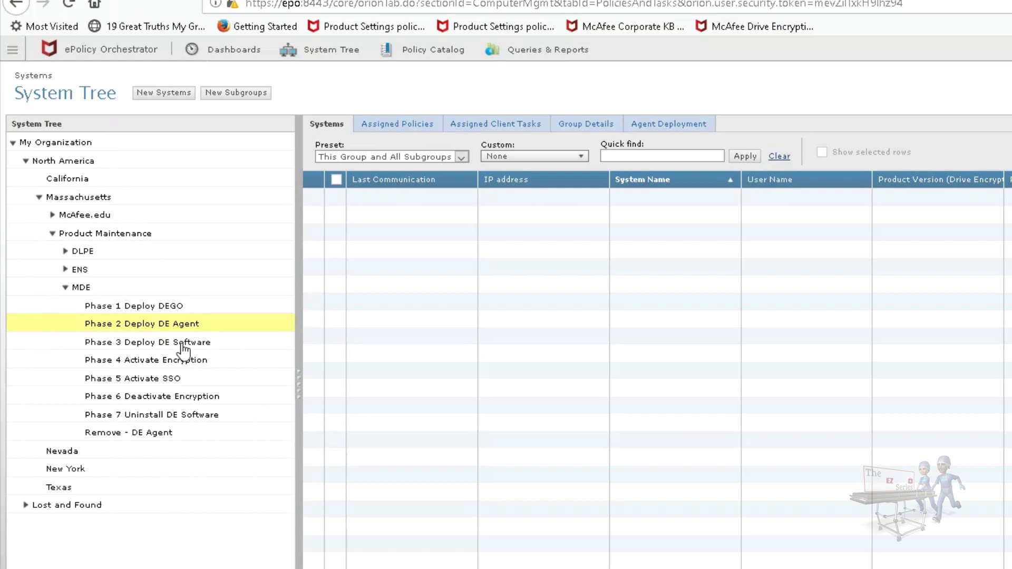
click(182, 346)
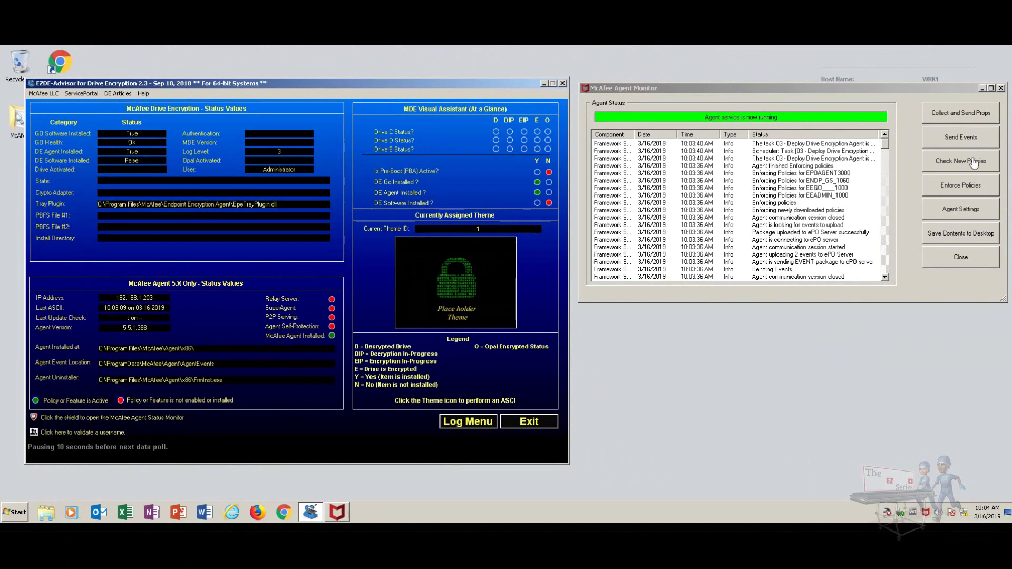
Run repeated agent check-ins and policy enforcements until EZDE-Advisor shows MDE Version 7.2.8.4 installed.
click(451, 287)
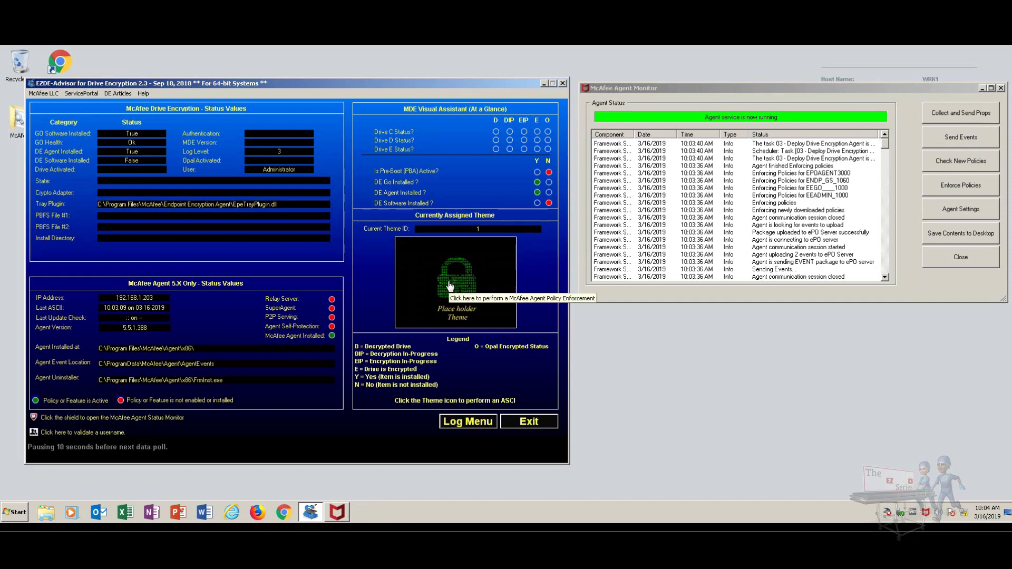
click(449, 285)
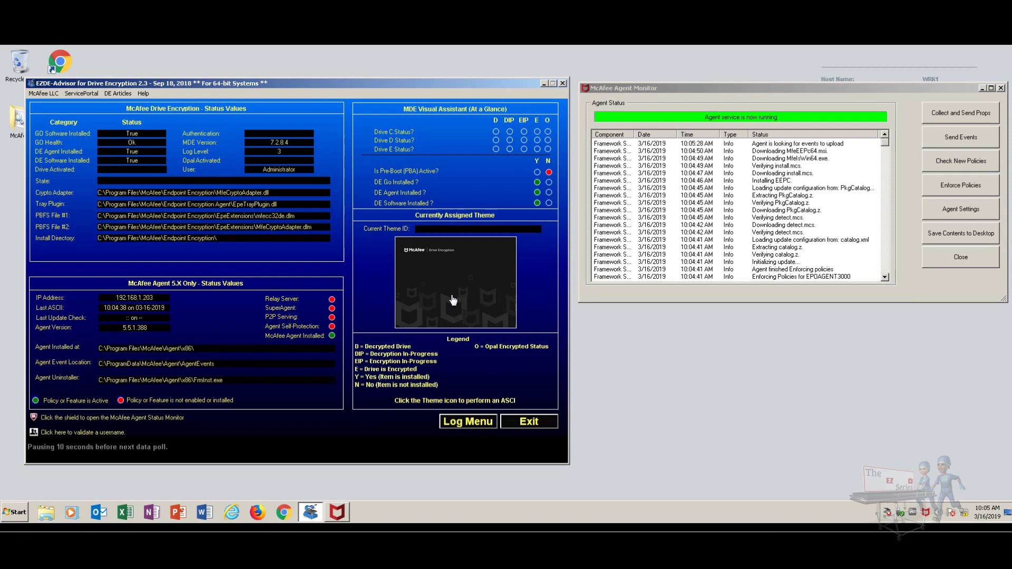
click(490, 291)
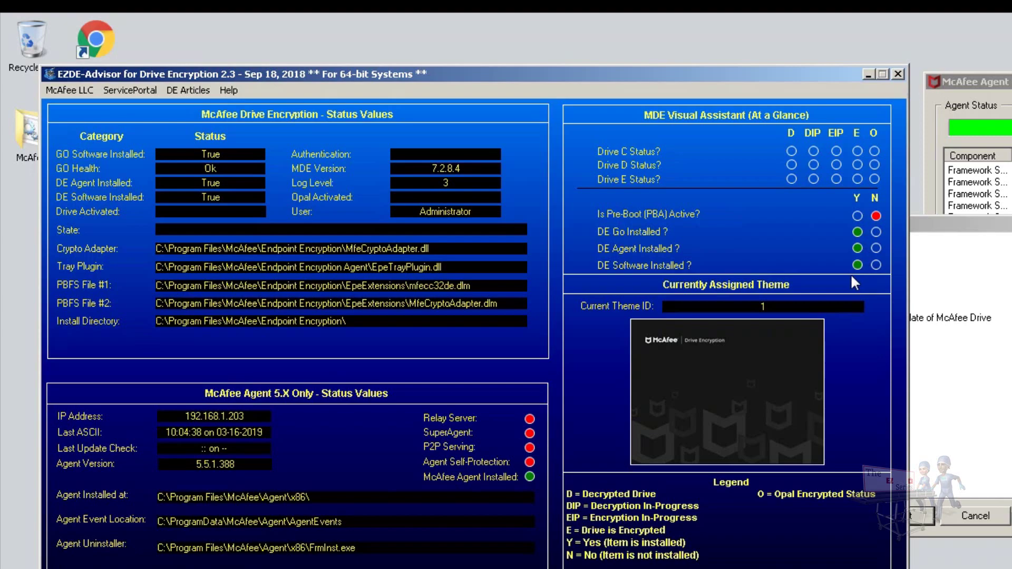
Bring the McAfee Agent Updater restart notice forward, move it aside, and restart the computer.
click(940, 228)
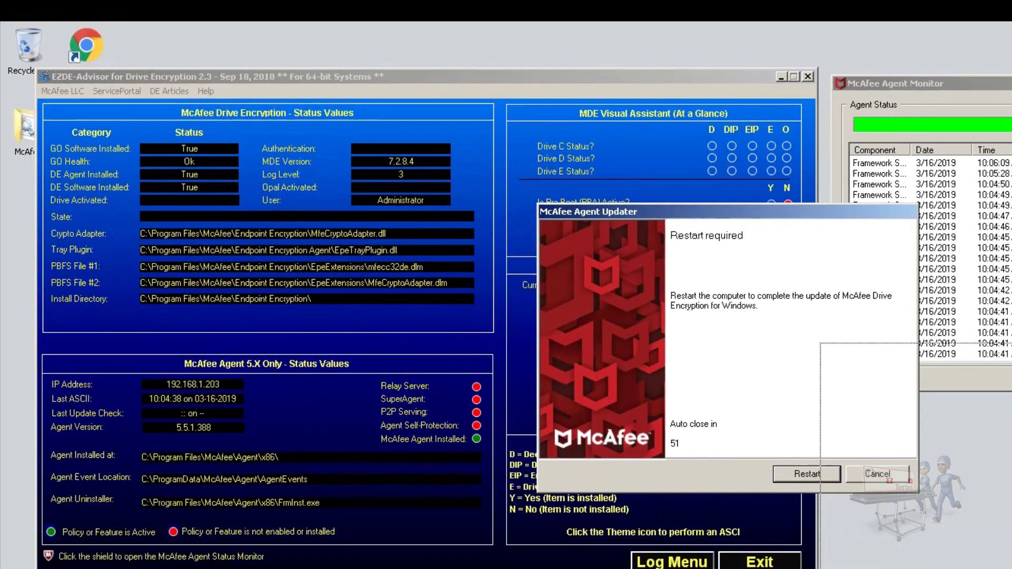
drag(940, 229, 833, 301)
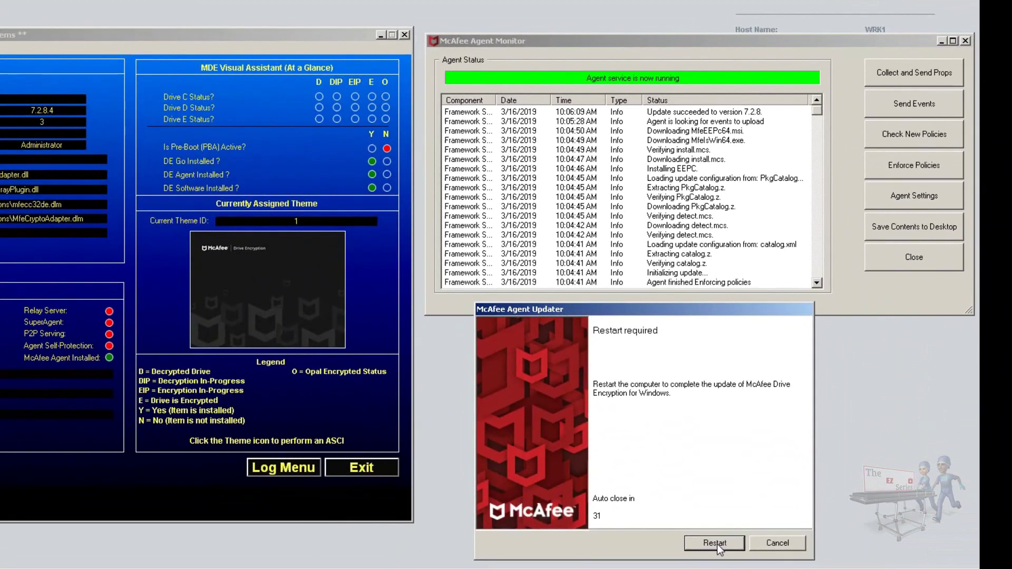
click(715, 544)
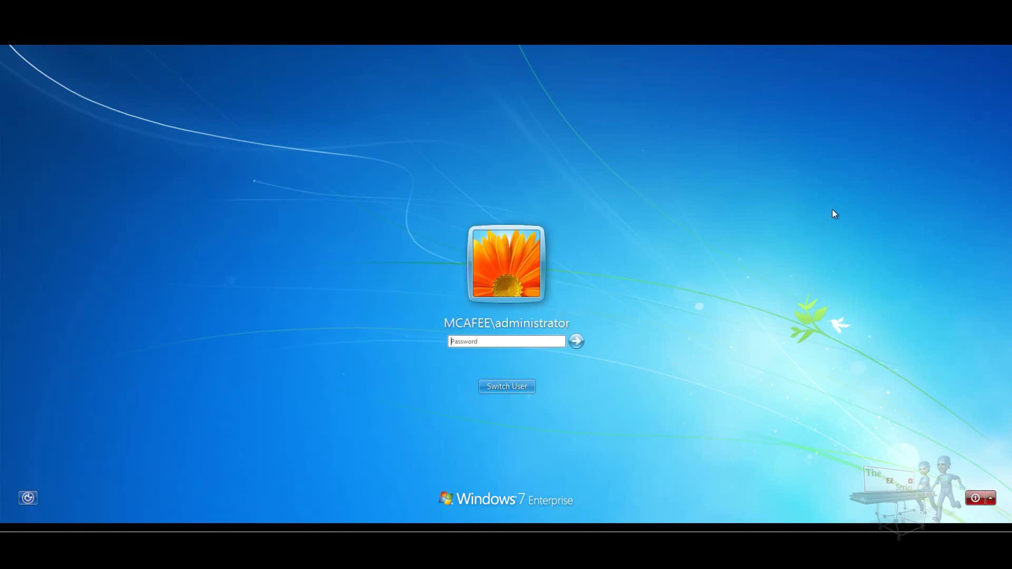
Log back on to Windows 7 with the administrator's password.
click(530, 341)
text(P@ssw0rd)
key(Return)
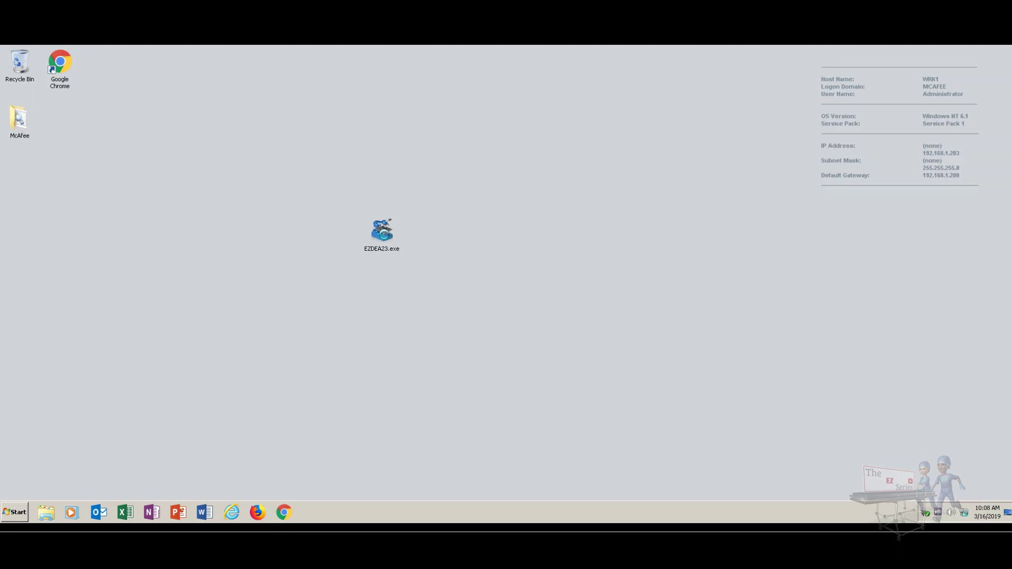
Relaunch EZDEA23.exe as administrator and briefly check the Agent Status Monitor; drive C: shows Decrypted.
right_click(387, 237)
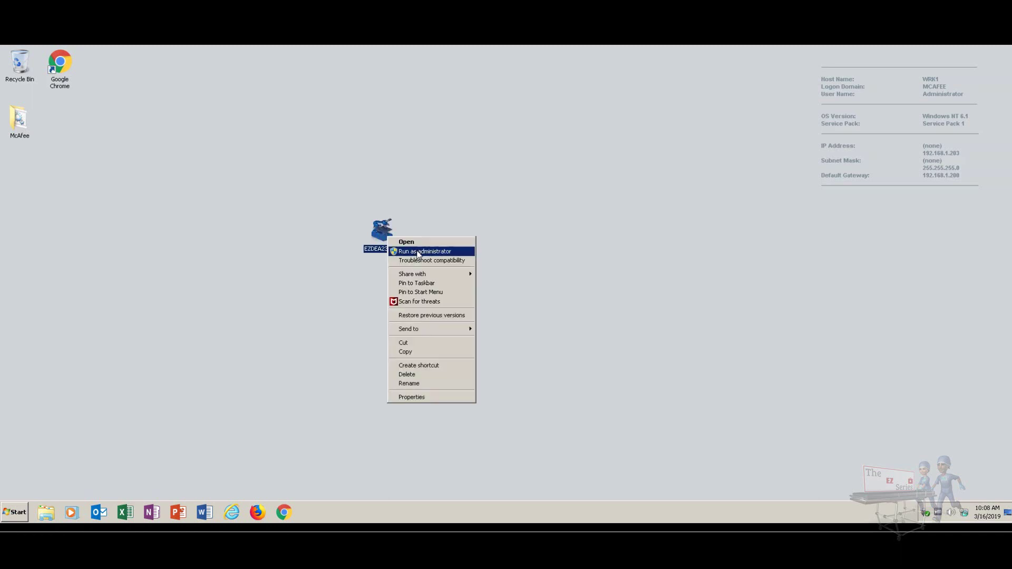
click(419, 252)
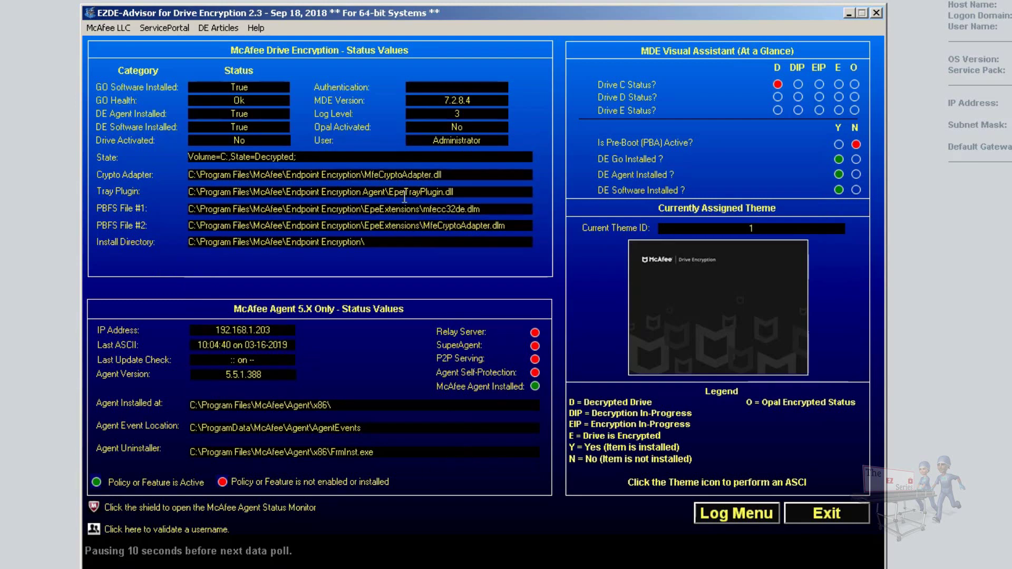
click(767, 510)
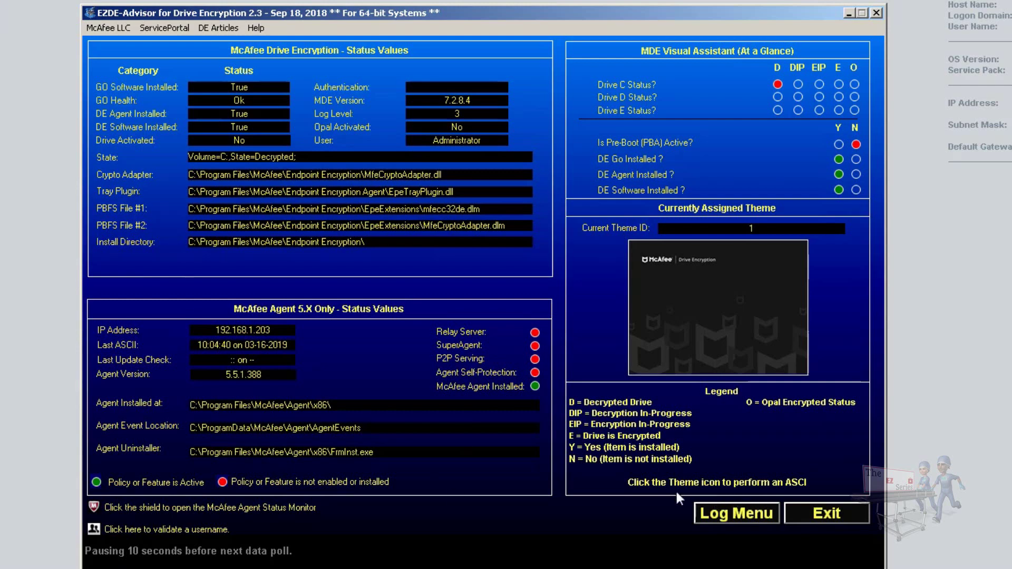
click(95, 509)
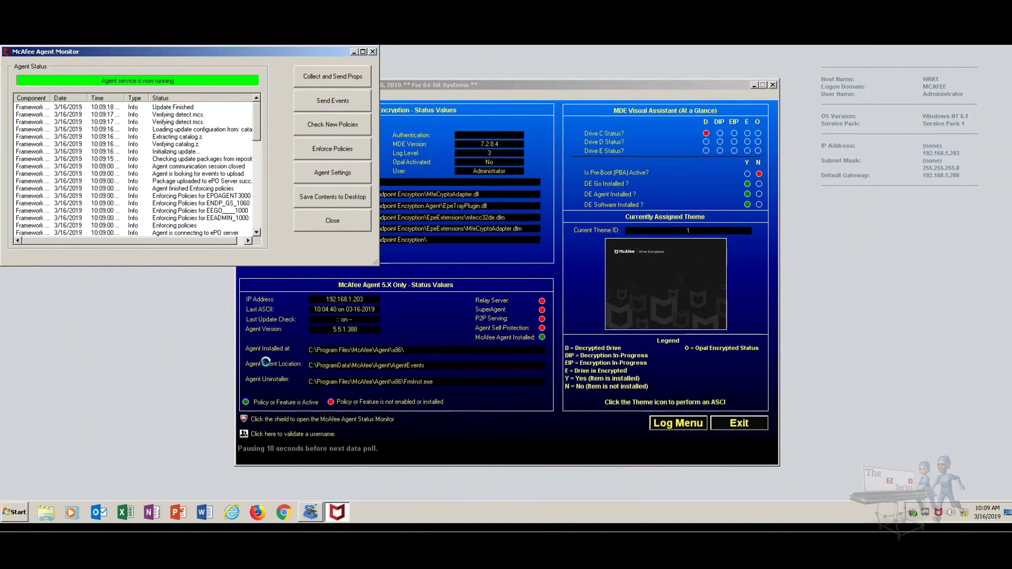
click(372, 52)
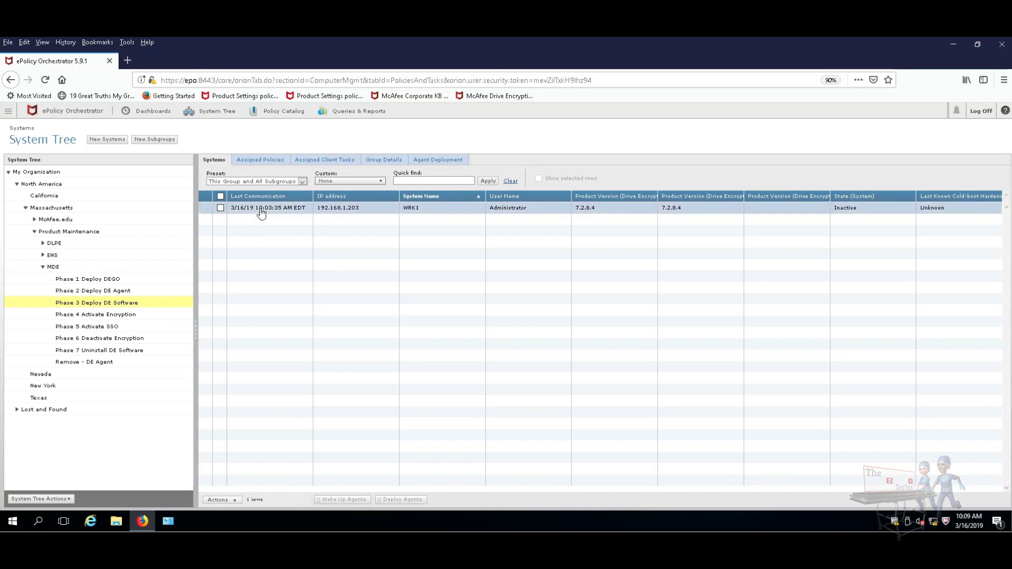
Move WRK1 from Phase 3 into the Phase 4 Activate Encryption group and confirm it's listed there.
drag(260, 213, 94, 318)
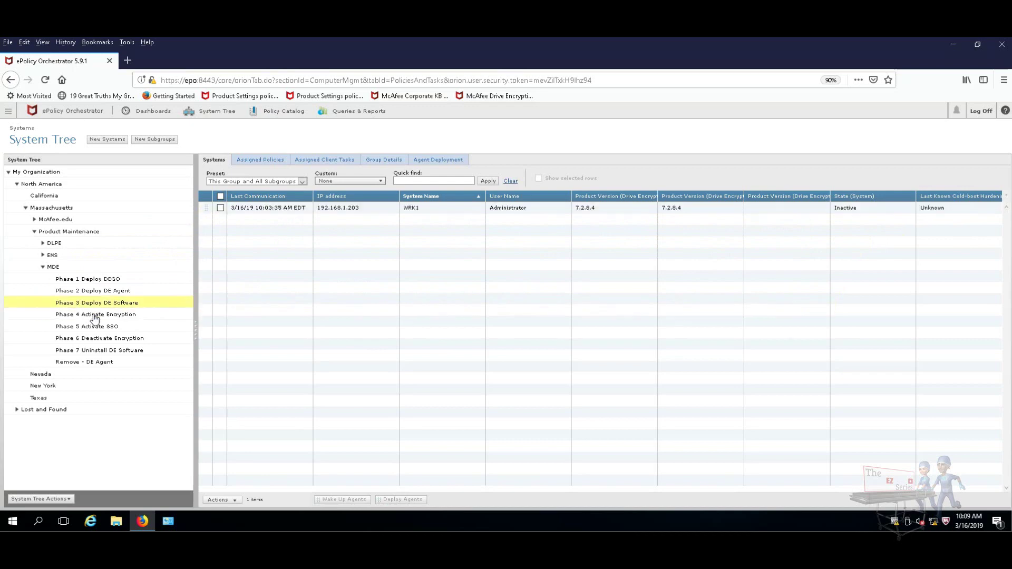
click(95, 319)
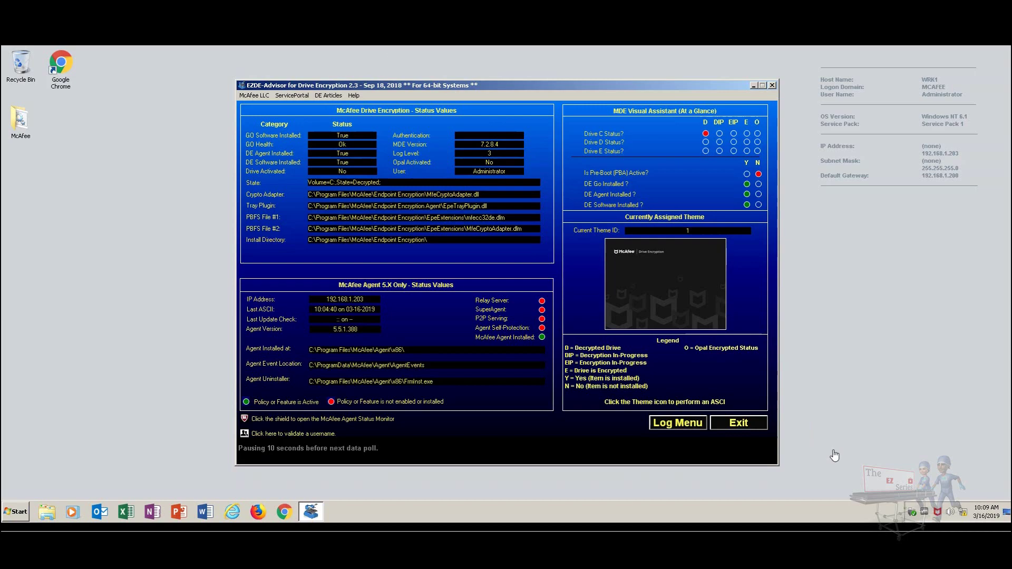
Show the Drive Encryption Status window via McAfee Quick Settings and place it beside EZDE-Advisor.
right_click(938, 512)
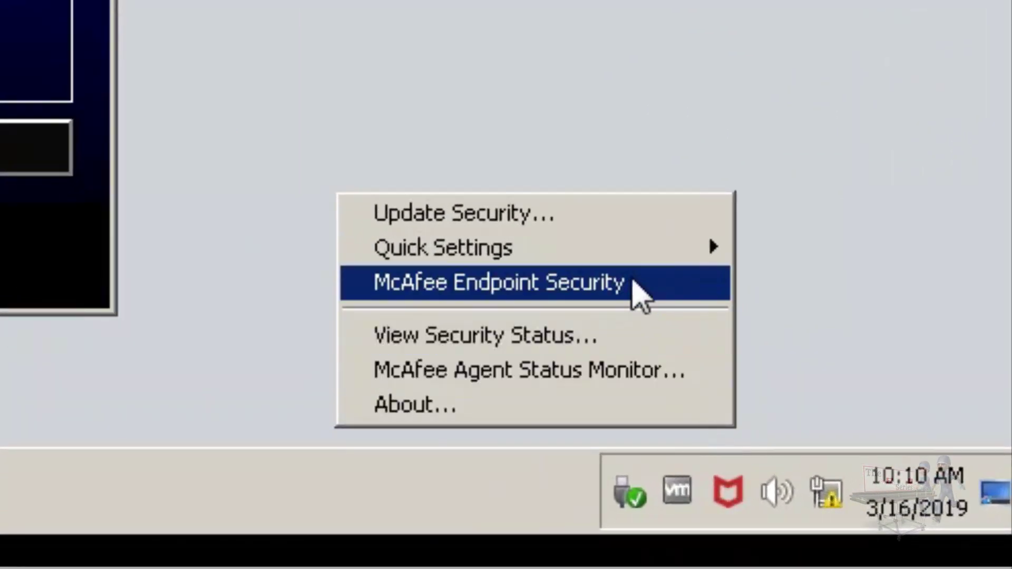
mouse_move(620, 254)
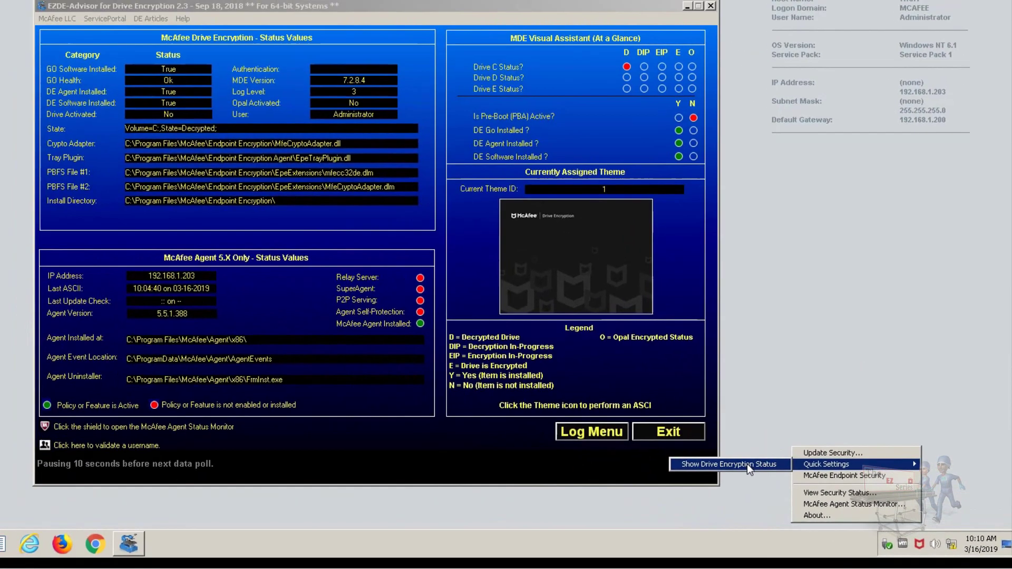
click(541, 381)
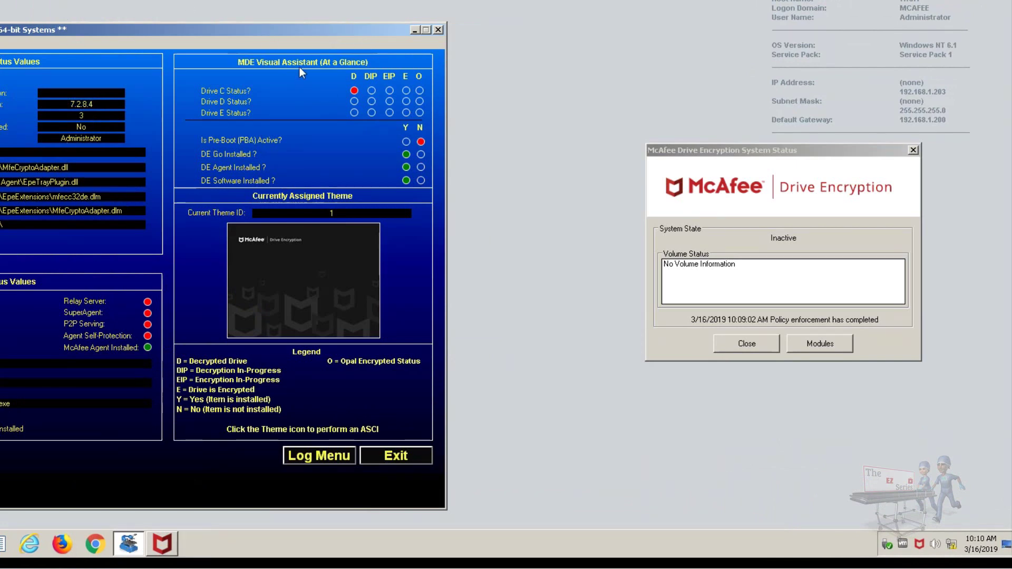
drag(318, 29, 400, 7)
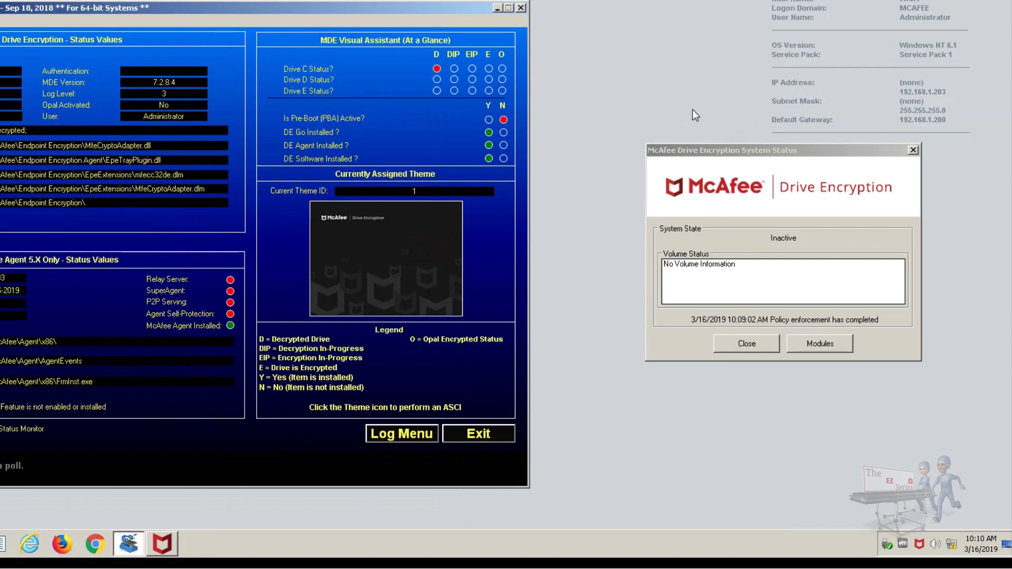
drag(732, 148, 668, 155)
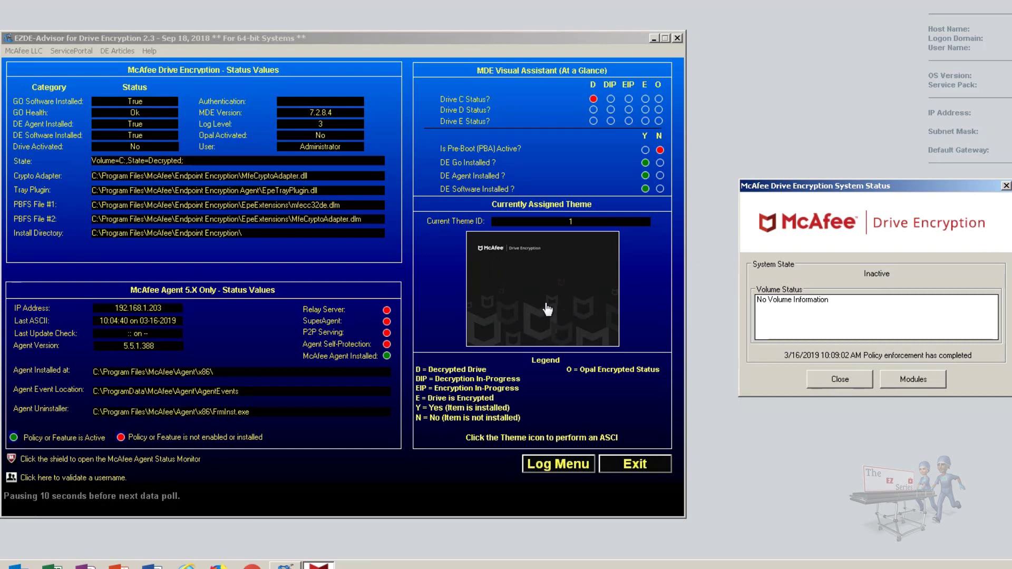
Trigger an agent-to-server communication from EZDE-Advisor's Theme image and bring the Agent Status Monitor forward.
click(545, 277)
click(546, 288)
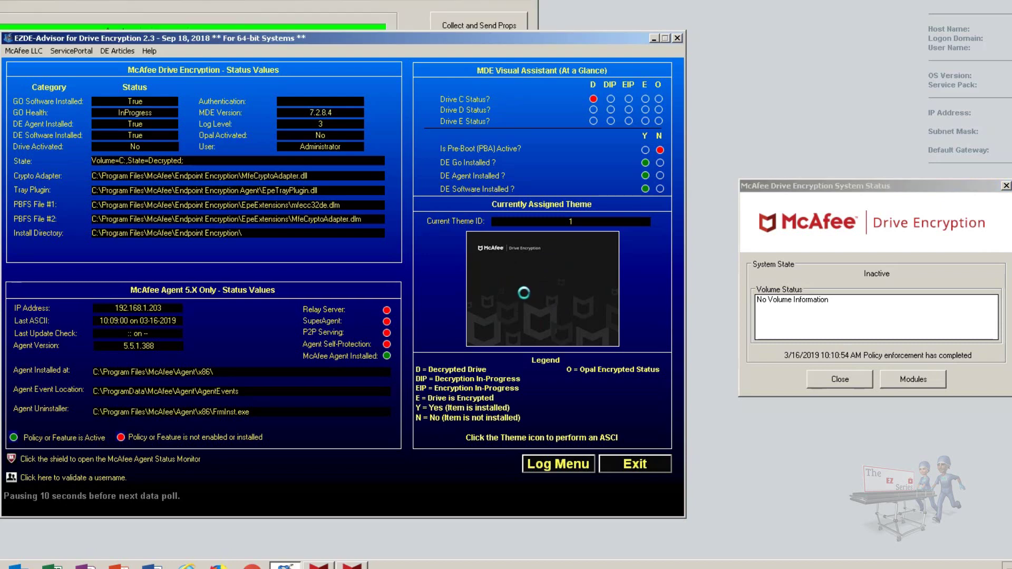
click(391, 8)
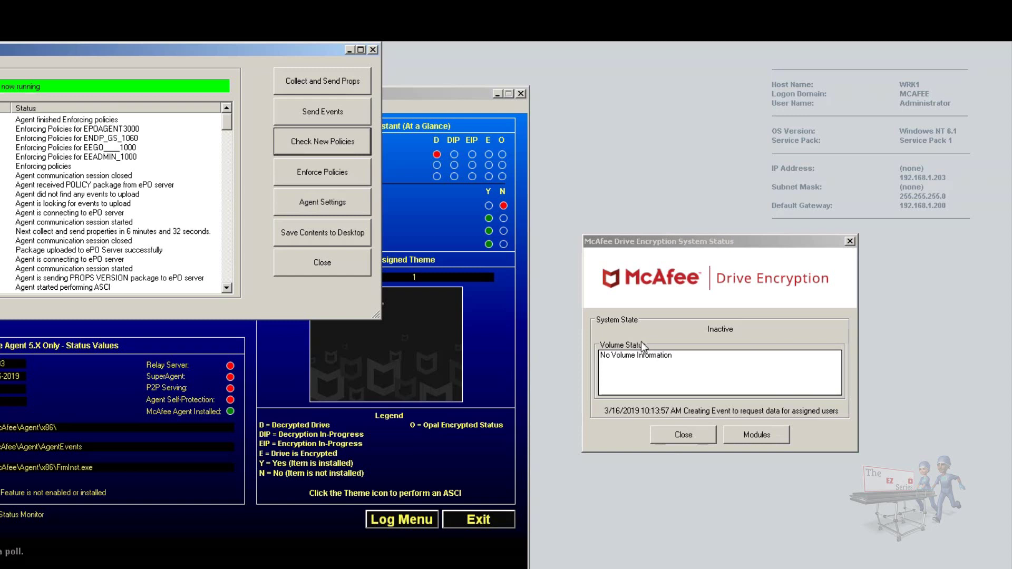
Send the agent's events to the ePO server so drive C: begins encrypting (13.9%).
click(327, 109)
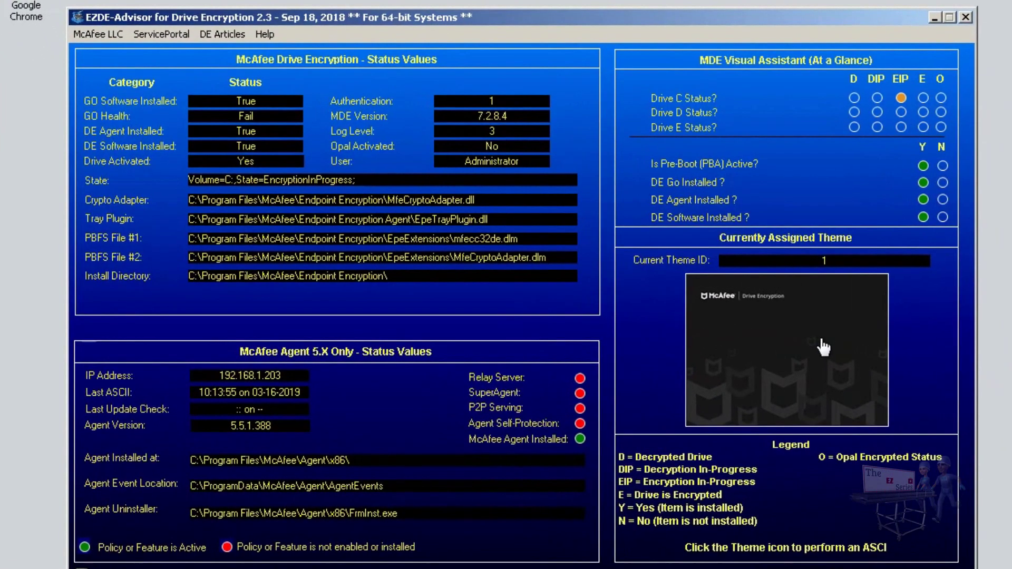
Run another agent check-in from EZDE-Advisor, advancing drive C: encryption to 18.2%.
click(823, 348)
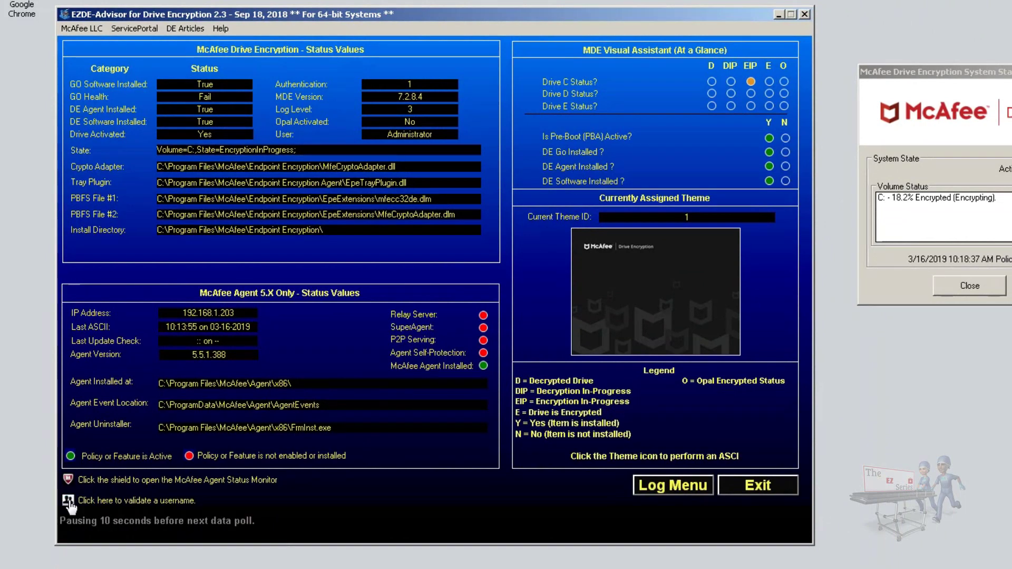
Open the EZCHK user validation console and check a single test user name with option 1.
click(68, 501)
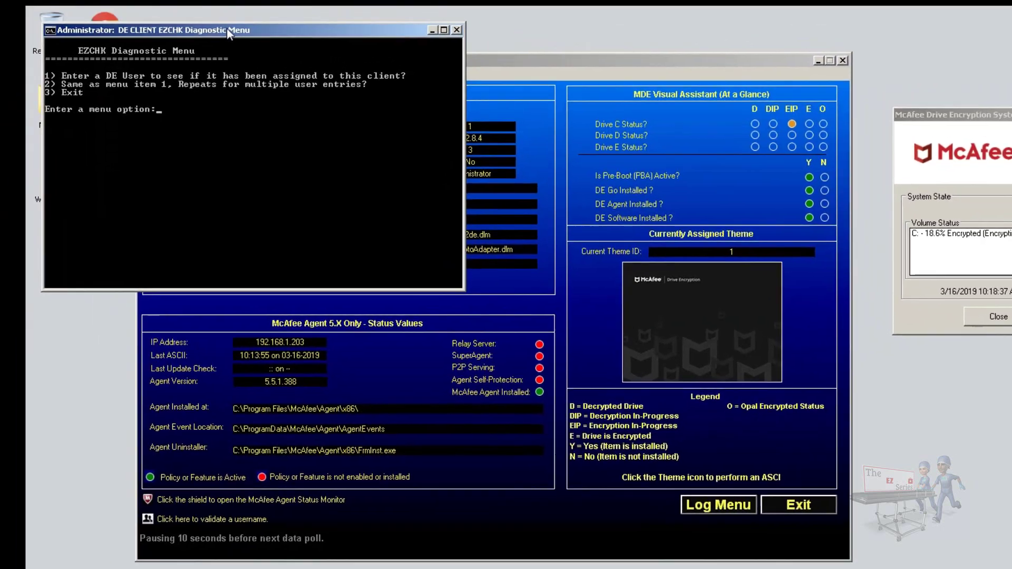
drag(159, 0, 495, 262)
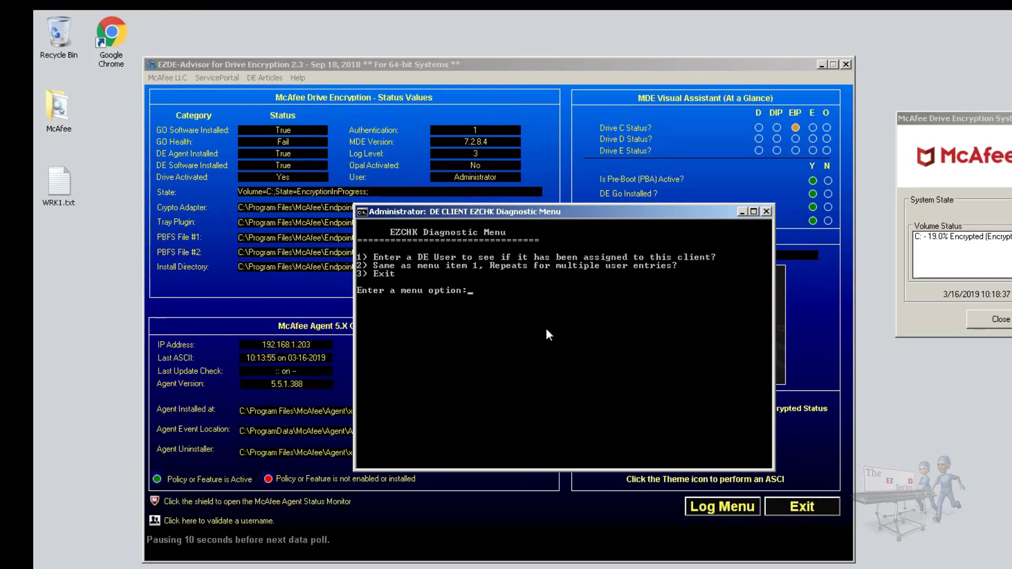
text(1)
key(Return)
text(batman)
key(Return)
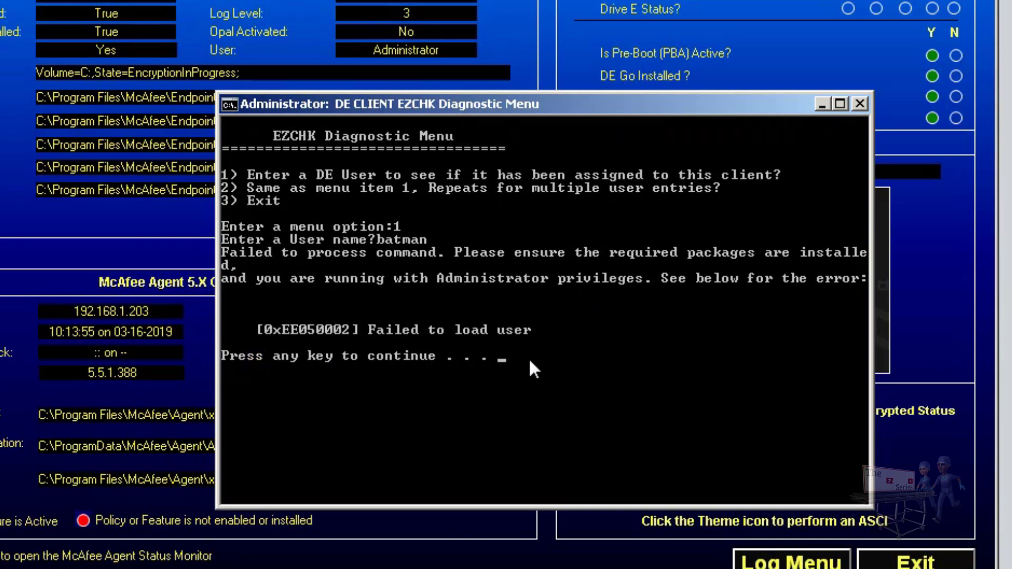
key(Return)
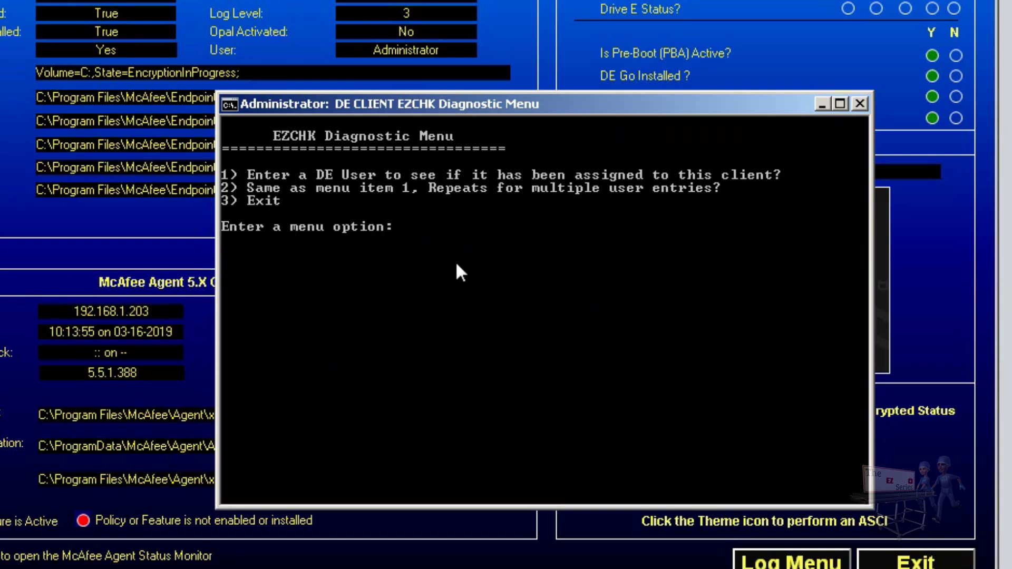
Check more user names with option 2 until administrator reports assigned, then exit with X and 3.
text(2)
key(Return)
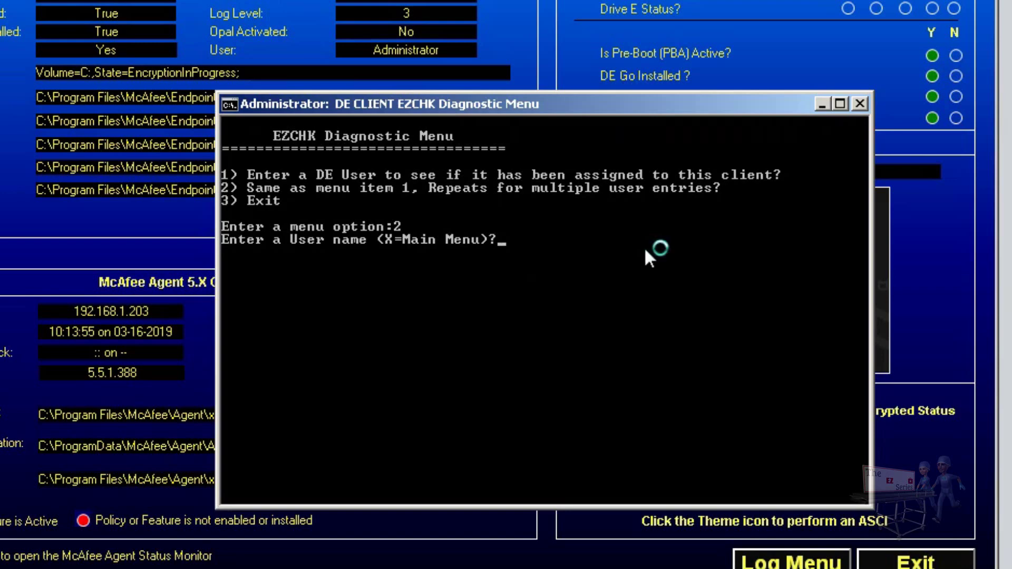
key(Return)
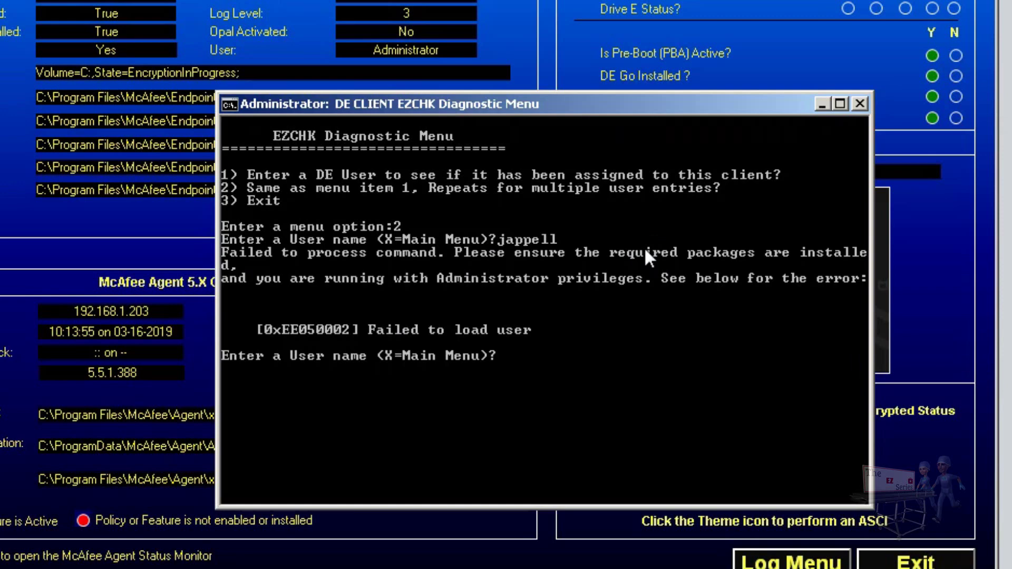
text(administrator)
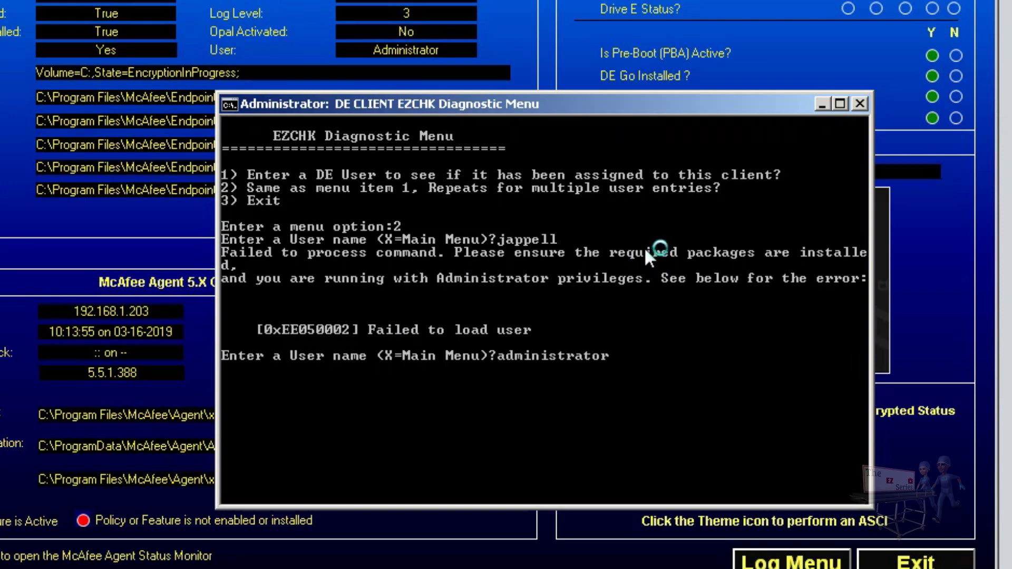
key(Return)
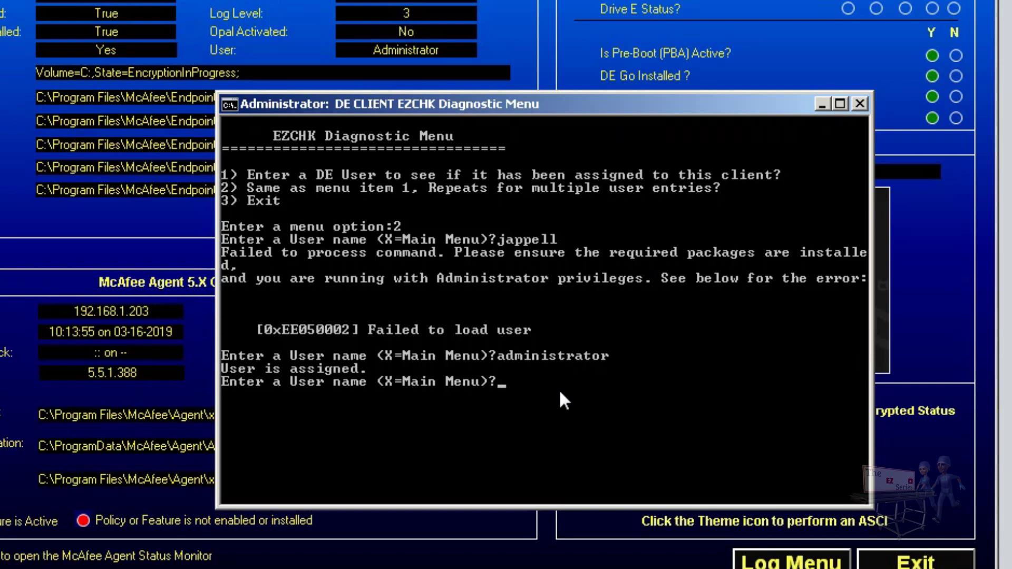
text(x)
key(Return)
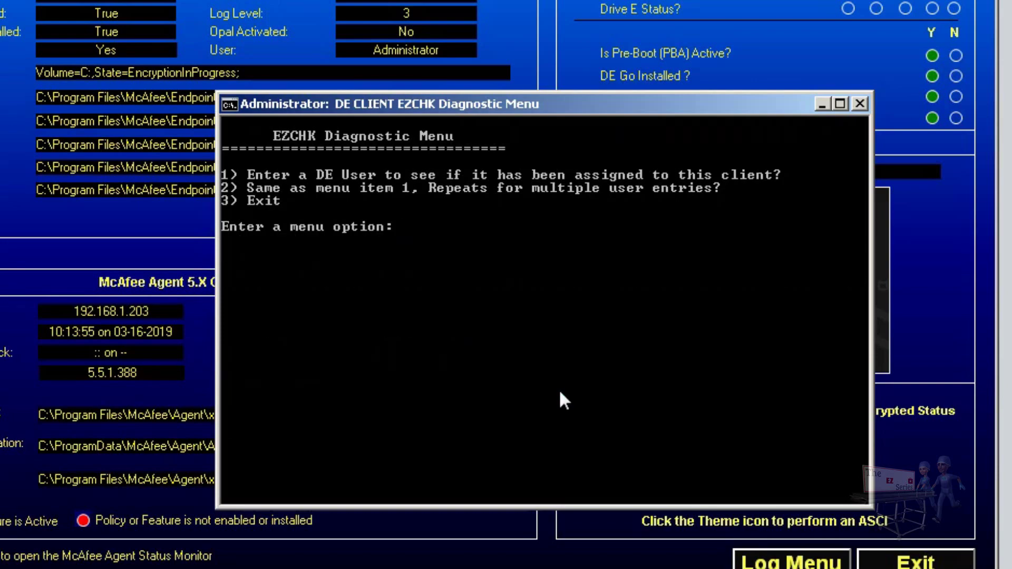
text(3)
key(Return)
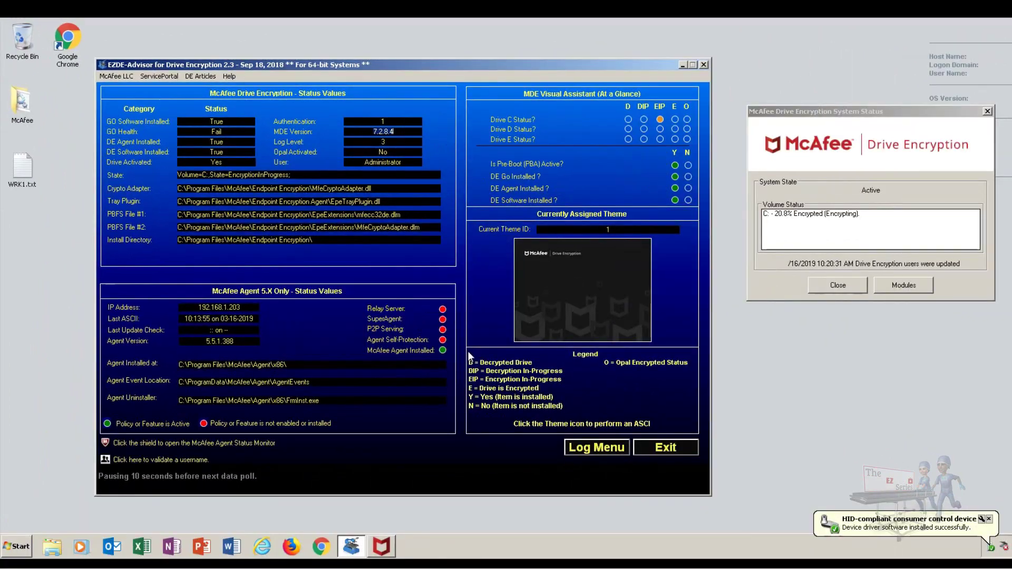